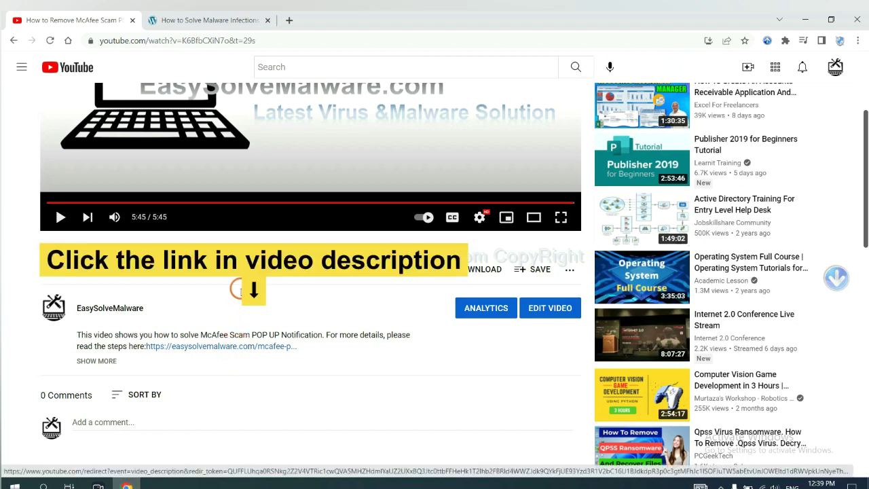
Step: Switch to the easysolvemalware.com removal guide tab and scroll down to its removal steps
{"action": "left_click", "coordinate": [252, 20]}
{"action": "scroll", "coordinate": [864, 242], "scroll_direction": "down", "scroll_amount": 3}
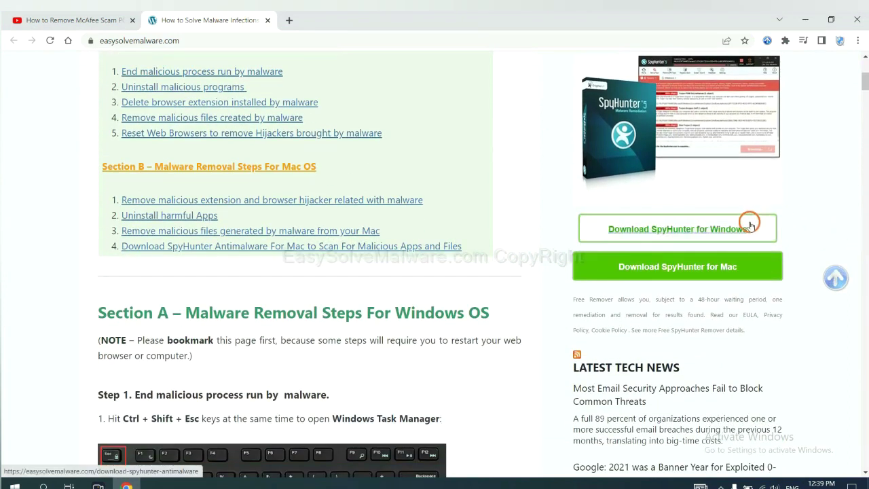
Step: Download the SpyHunter for Windows installer and run it from Chrome's download bar
{"action": "left_click", "coordinate": [739, 229]}
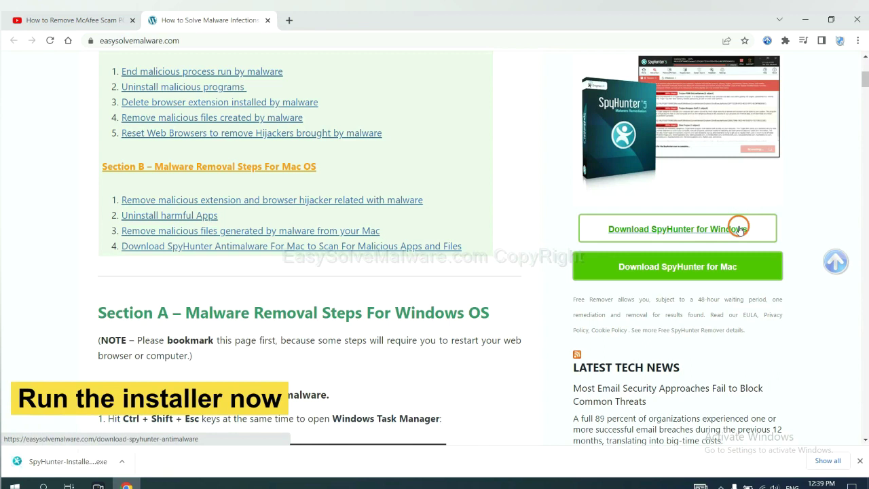
{"action": "left_click", "coordinate": [57, 462]}
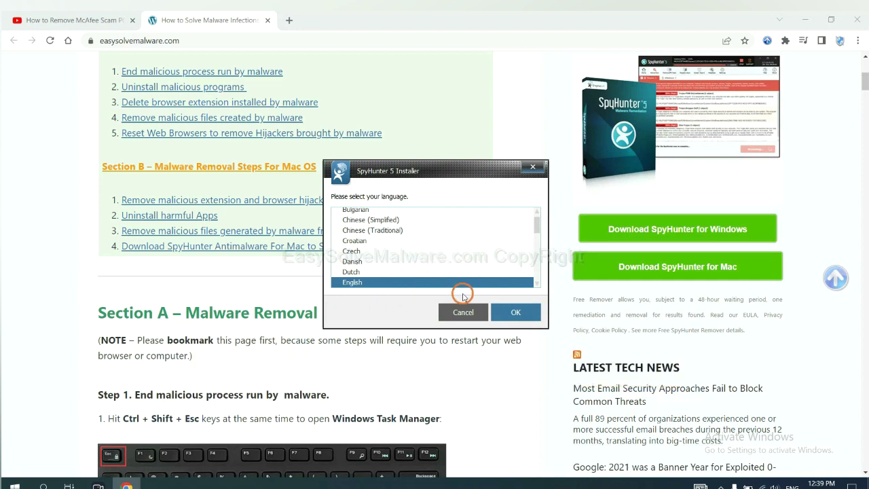
Step: Install SpyHunter 5 in English, accepting the EULA and Privacy Policy, and finish setup
{"action": "left_click", "coordinate": [504, 312]}
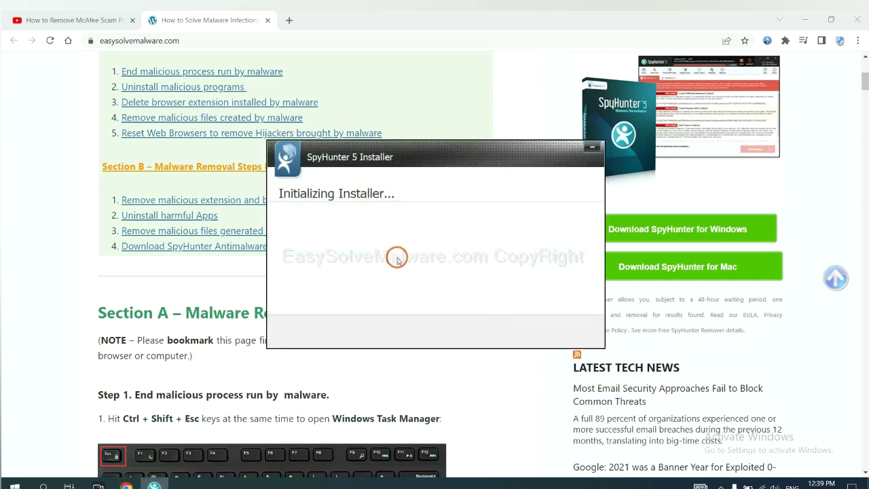
{"action": "left_click", "coordinate": [374, 259]}
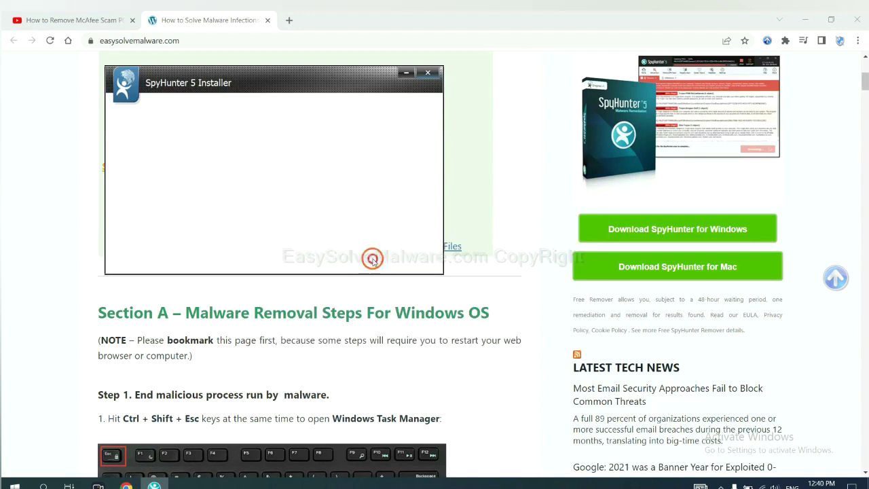
{"action": "left_click", "coordinate": [281, 228]}
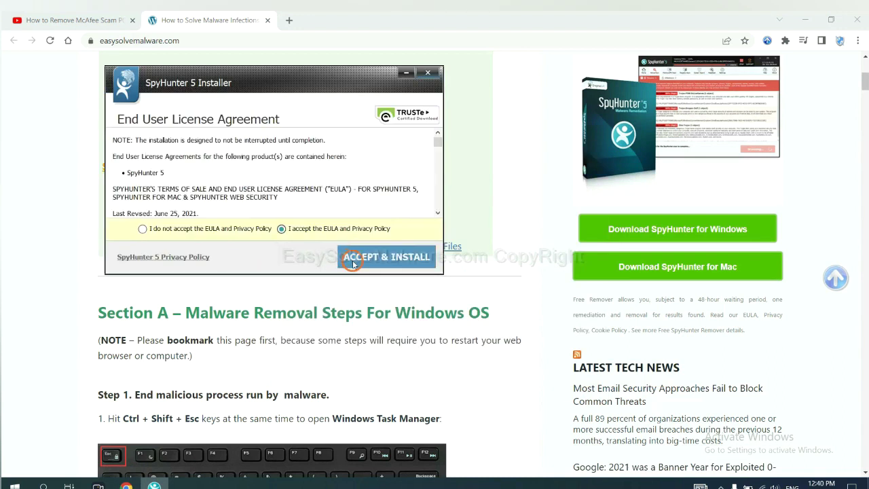
{"action": "left_click", "coordinate": [352, 263]}
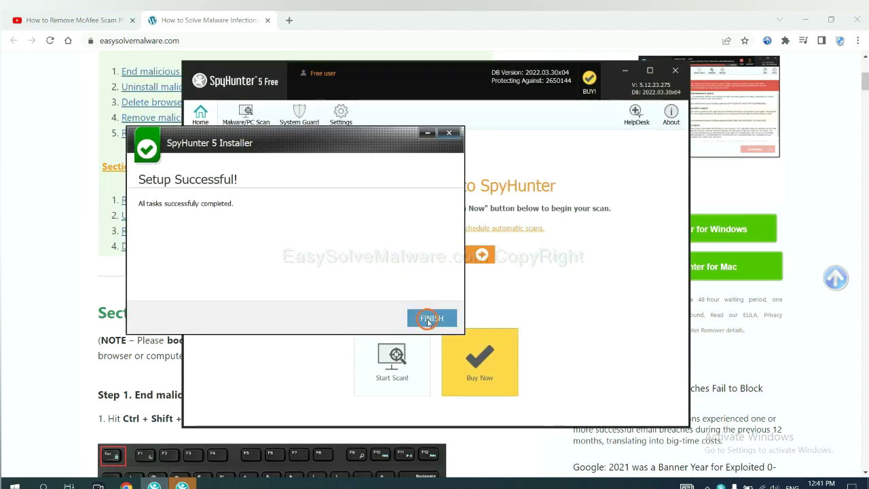
{"action": "left_click", "coordinate": [427, 317]}
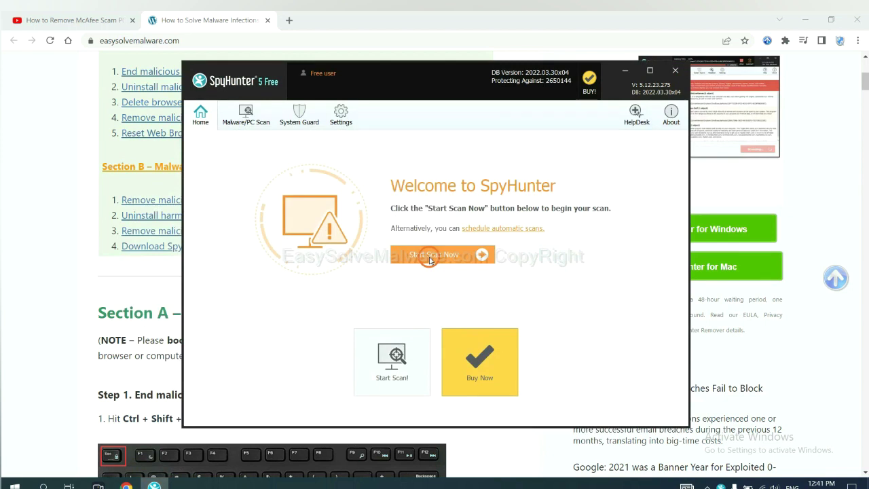
Step: Scan the PC with SpyHunter and continue past the detected remove360.bat object toward removal
{"action": "left_click", "coordinate": [429, 261]}
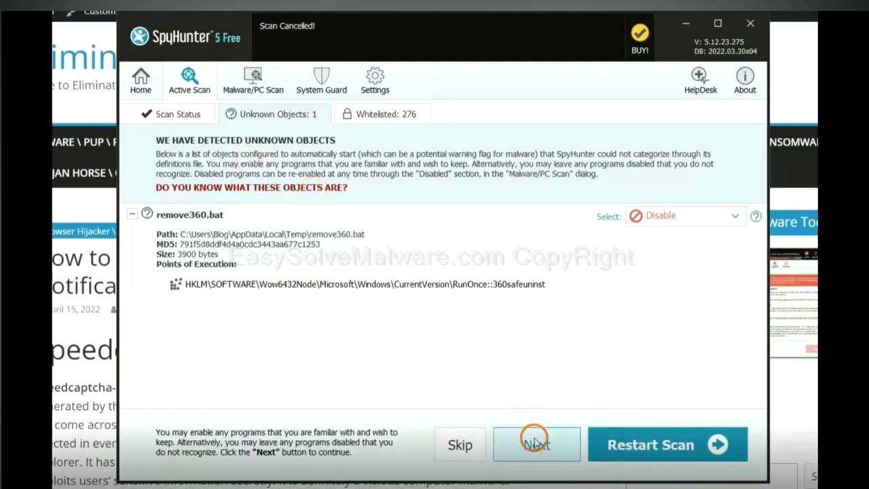
{"action": "left_click", "coordinate": [536, 447]}
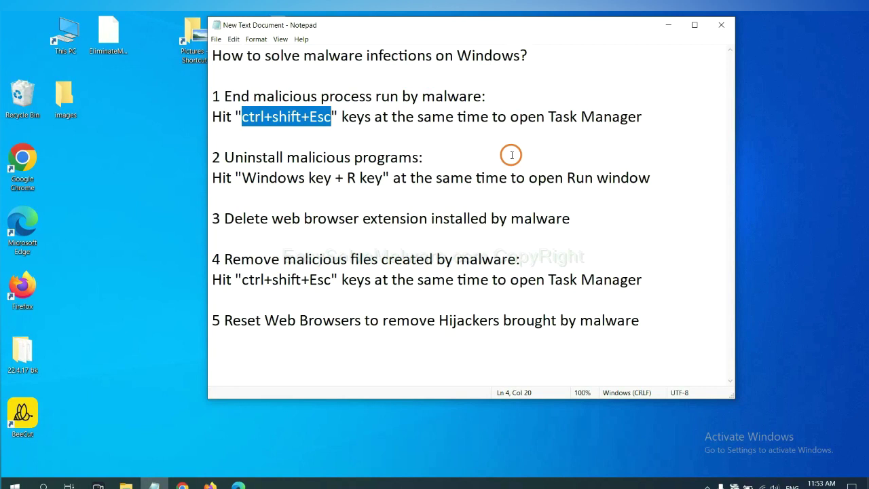
Step: Highlight the step 1 key combination in the notes and open Task Manager with Ctrl+Shift+Esc
{"action": "left_click", "coordinate": [309, 117]}
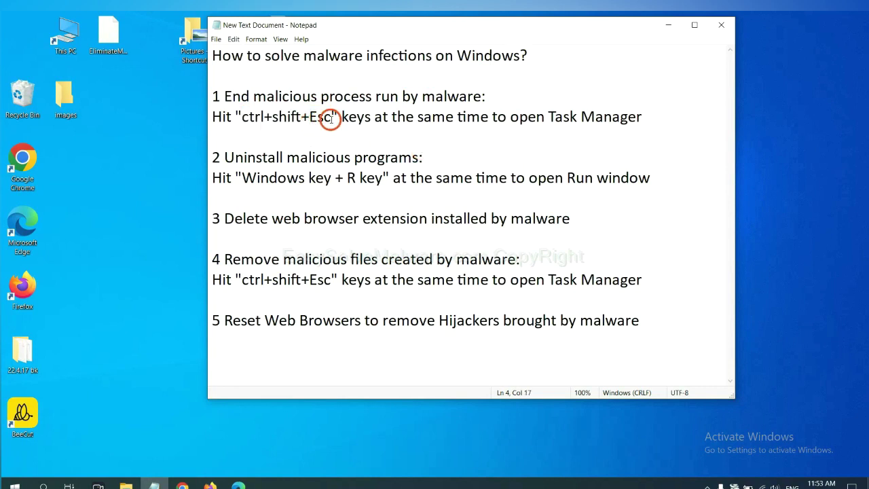
{"action": "left_click_drag", "start_coordinate": [332, 118], "coordinate": [243, 118]}
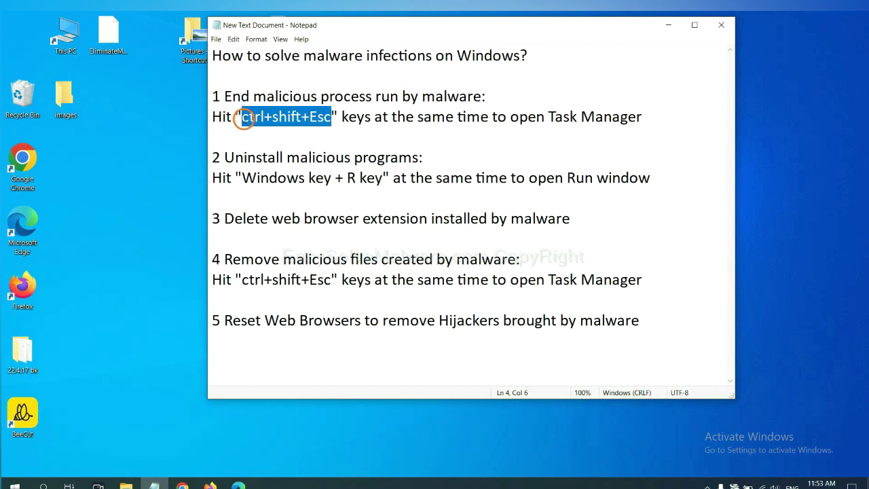
{"action": "key", "text": "ctrl+shift+Escape"}
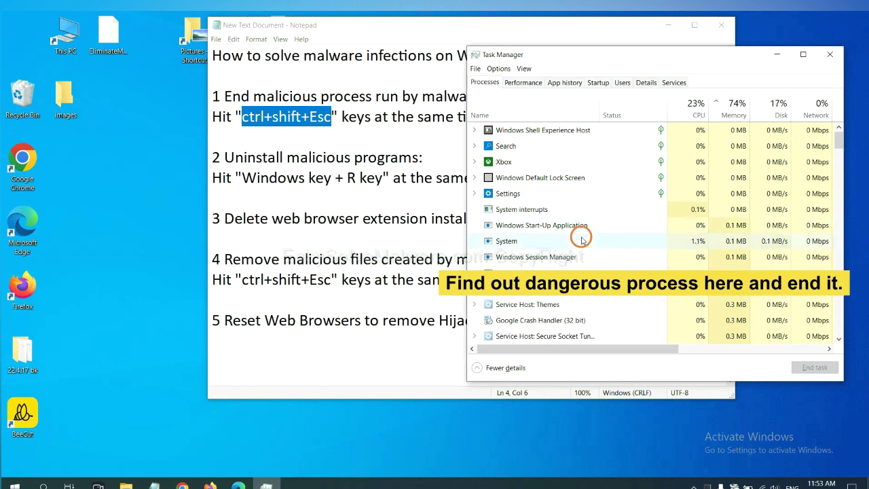
Step: End a suspicious process in Task Manager, close it, and clear the step 1 highlight
{"action": "left_click", "coordinate": [582, 240]}
{"action": "left_click", "coordinate": [577, 271]}
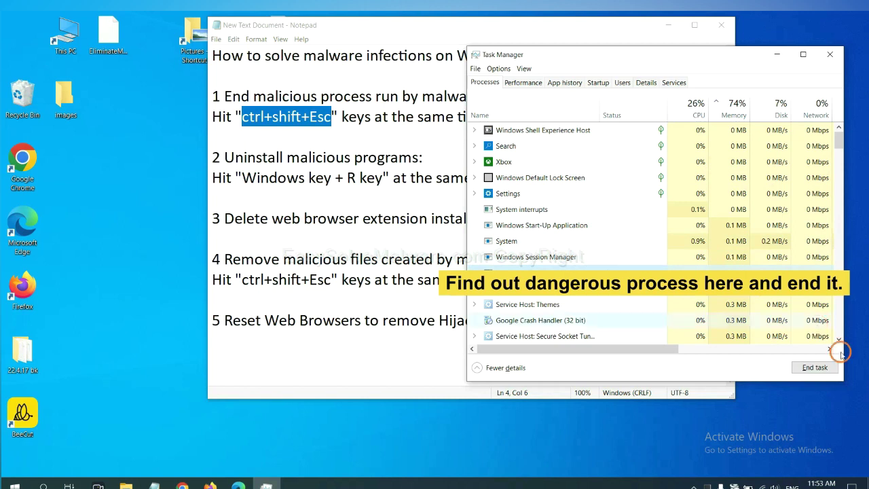
{"action": "left_click", "coordinate": [818, 367]}
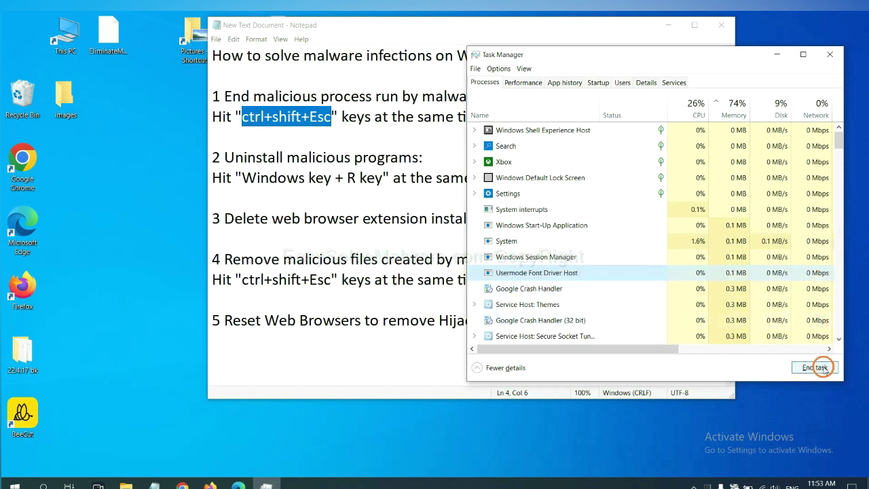
{"action": "left_click", "coordinate": [828, 55]}
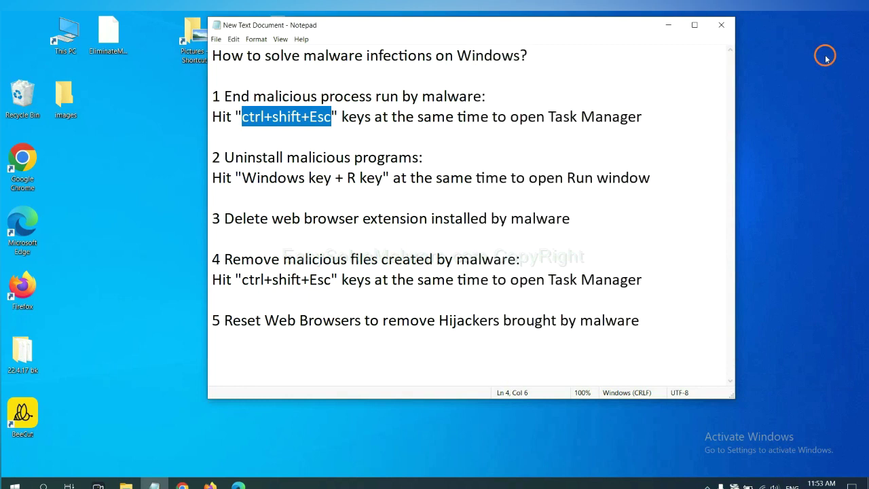
{"action": "left_click", "coordinate": [400, 177]}
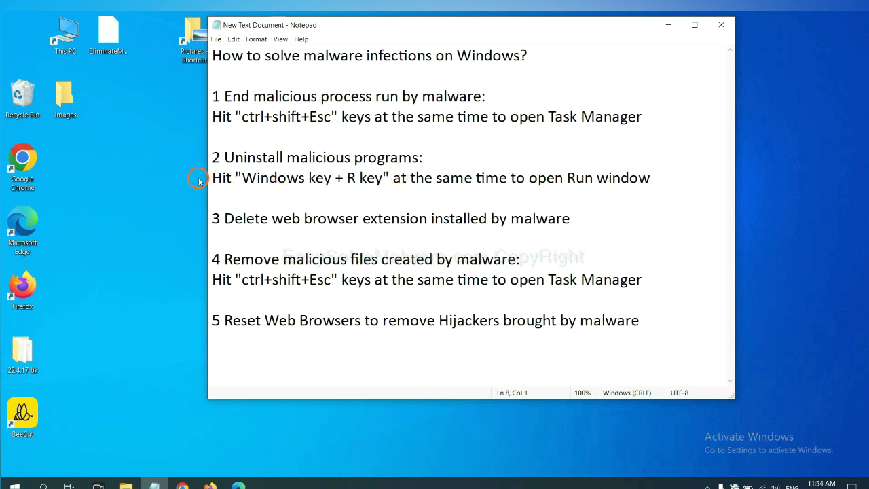
Step: Highlight the step 2 instructions in the notes and launch 'control panel' from the Run window
{"action": "left_click", "coordinate": [245, 180]}
{"action": "left_click_drag", "start_coordinate": [245, 180], "coordinate": [381, 184]}
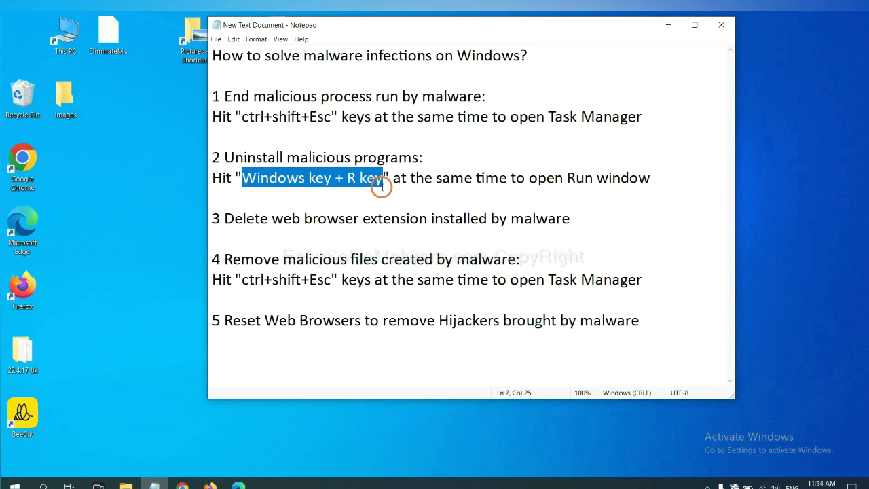
{"action": "key", "text": "super+r"}
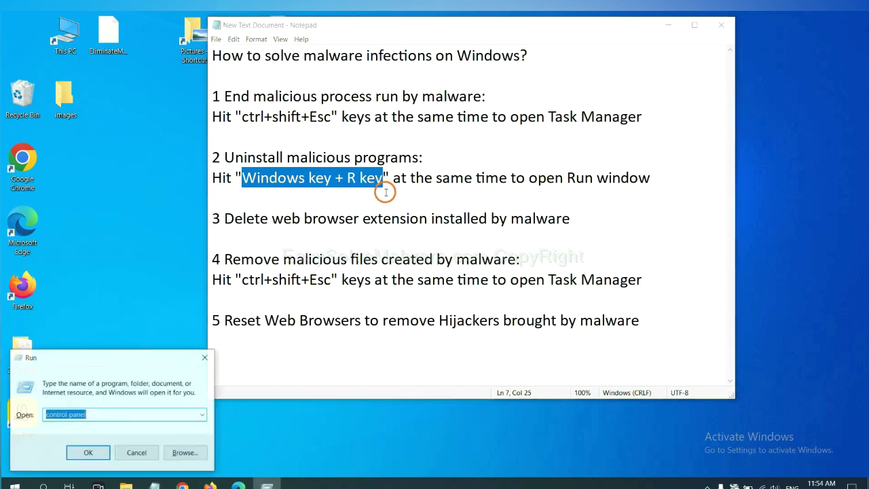
{"action": "left_click_drag", "start_coordinate": [98, 365], "coordinate": [664, 163]}
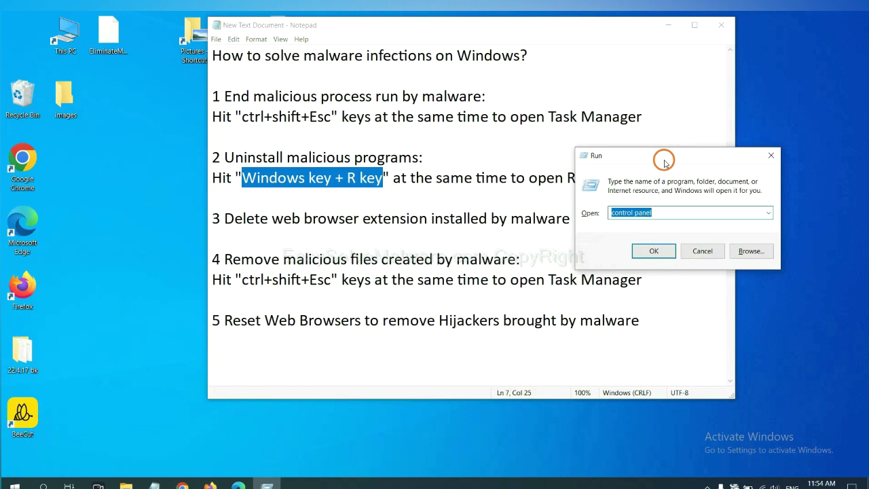
{"action": "left_click", "coordinate": [669, 213]}
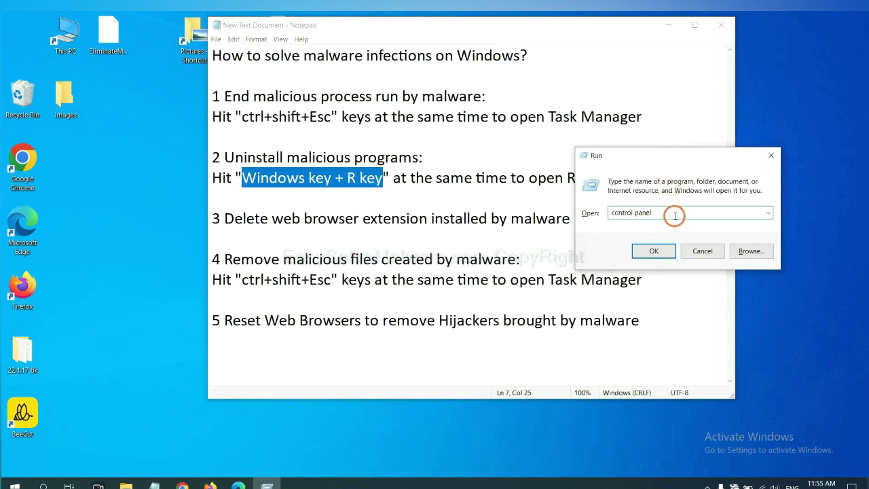
{"action": "left_click_drag", "start_coordinate": [668, 212], "coordinate": [594, 213]}
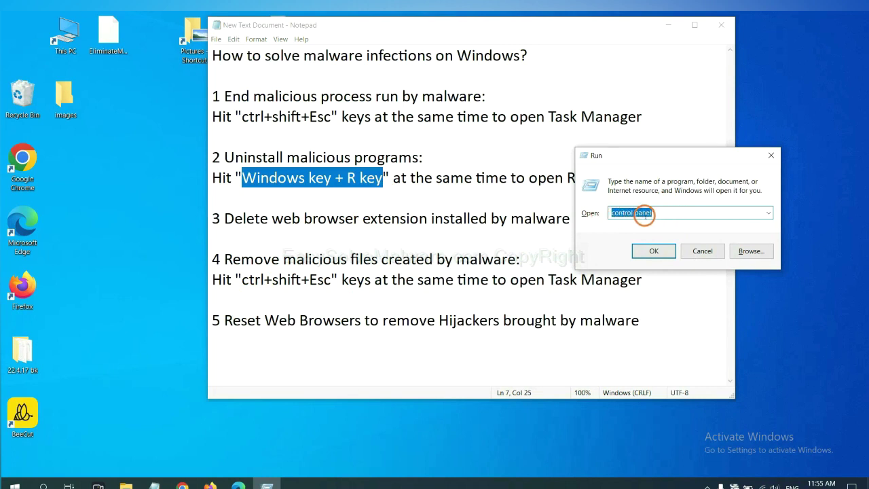
{"action": "left_click", "coordinate": [650, 255]}
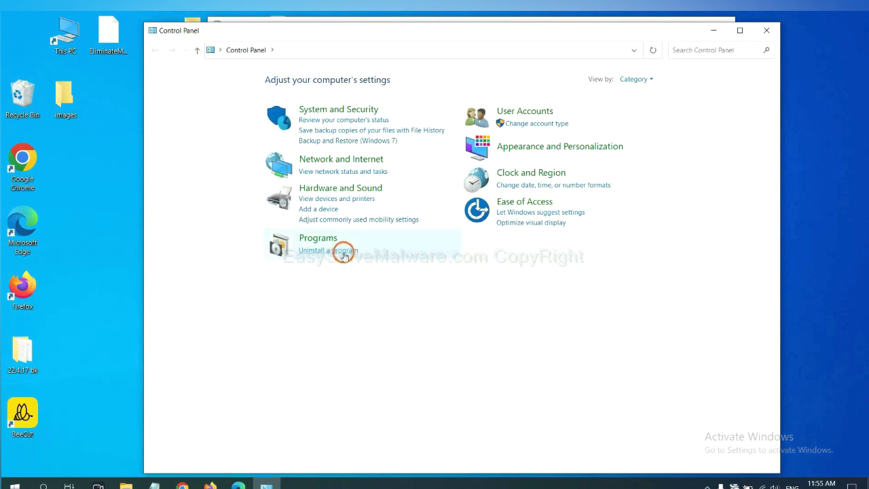
Step: Open Uninstall a program, select Xiph.Org Open Codecs, then close the program list
{"action": "left_click", "coordinate": [344, 251]}
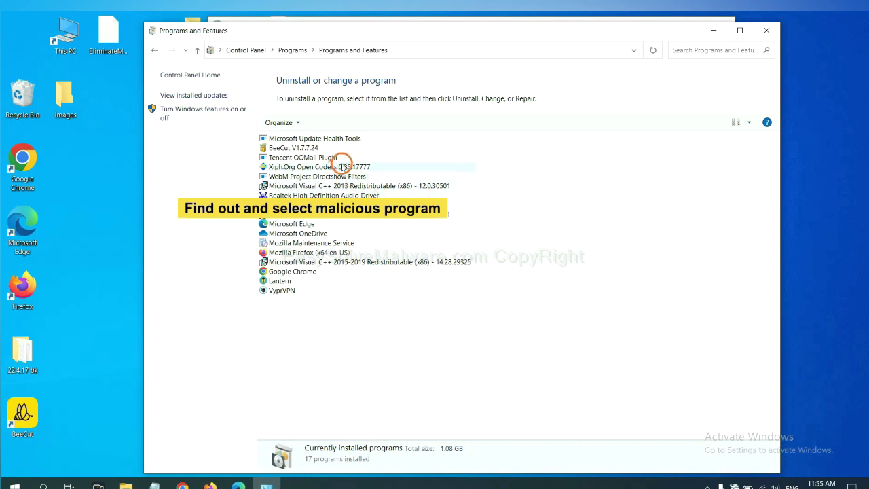
{"action": "left_click", "coordinate": [343, 166]}
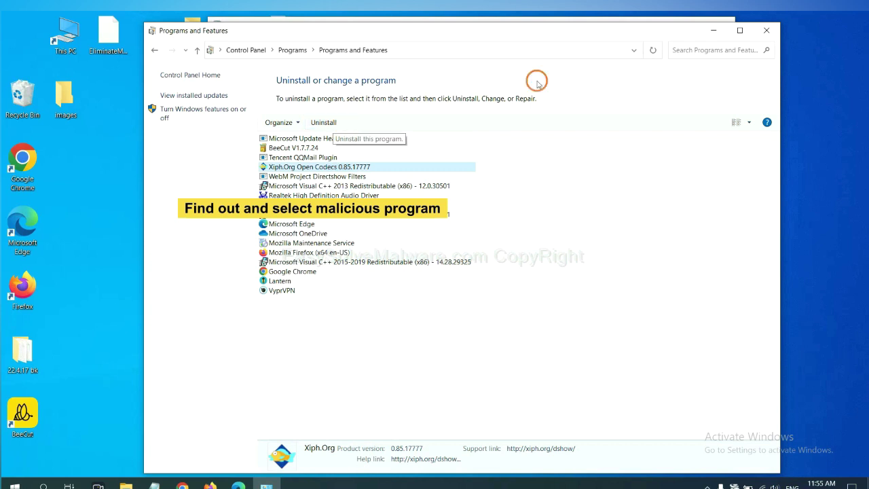
{"action": "left_click", "coordinate": [768, 31]}
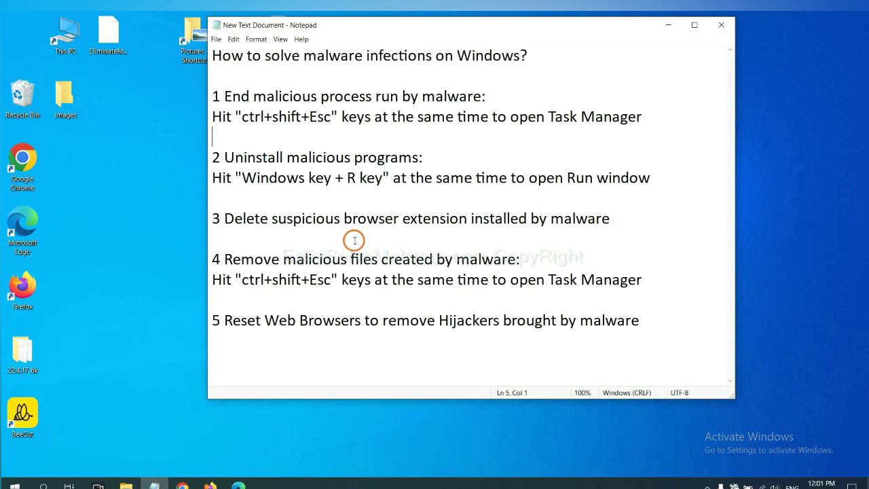
Step: Open Chrome's Extensions page through More tools, showing the Scroll To Top extension
{"action": "left_click", "coordinate": [182, 484]}
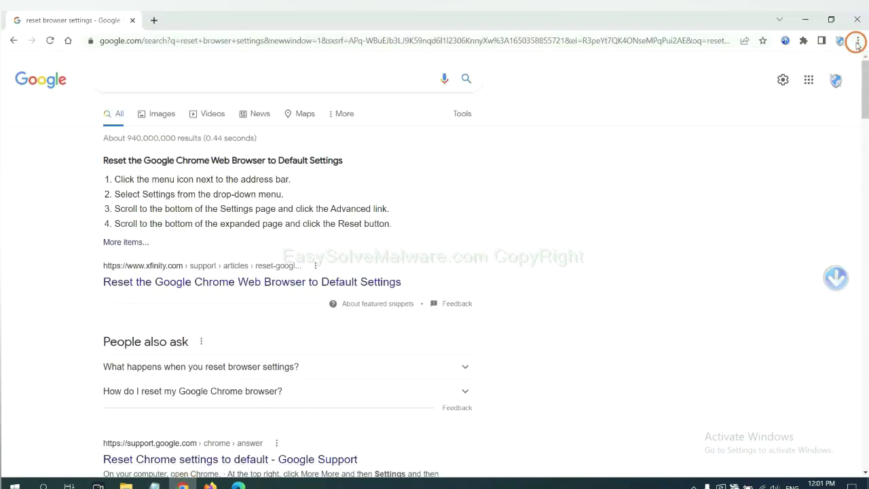
{"action": "left_click", "coordinate": [857, 41]}
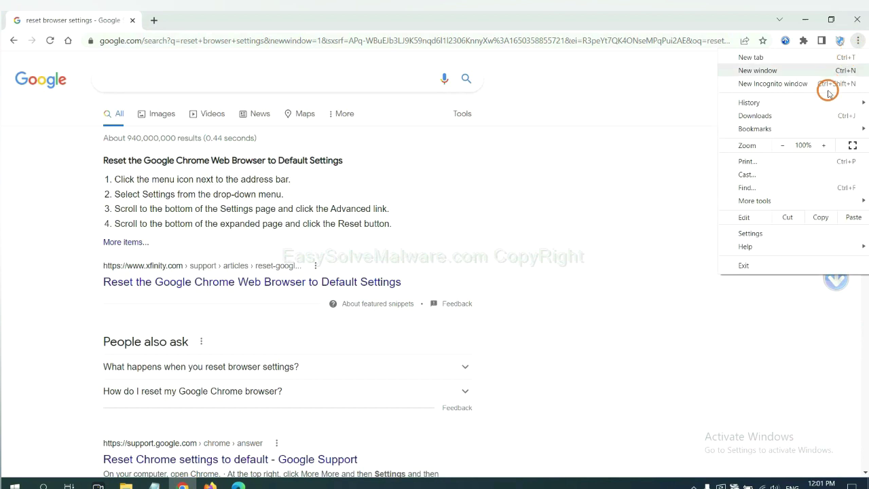
{"action": "mouse_move", "coordinate": [780, 201]}
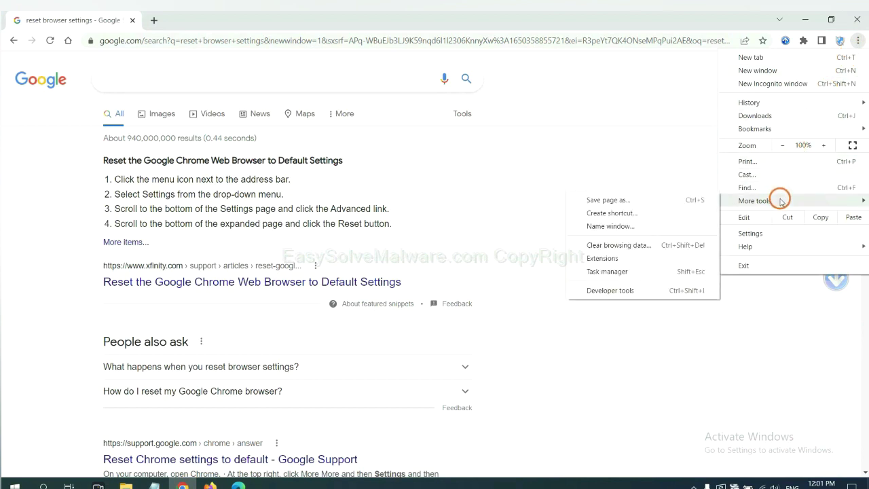
{"action": "left_click", "coordinate": [641, 258]}
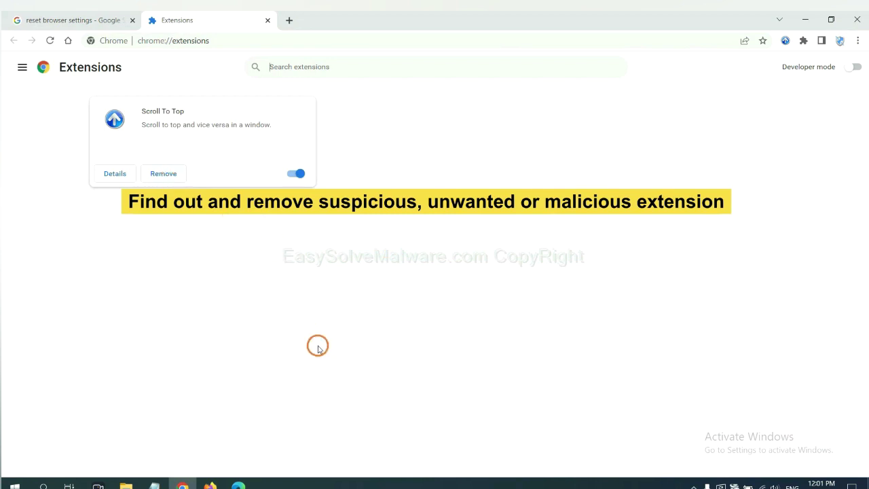
Step: Open Firefox's Add-ons and themes manager and bring up GIPHY for Firefox's removal options
{"action": "left_click", "coordinate": [209, 484]}
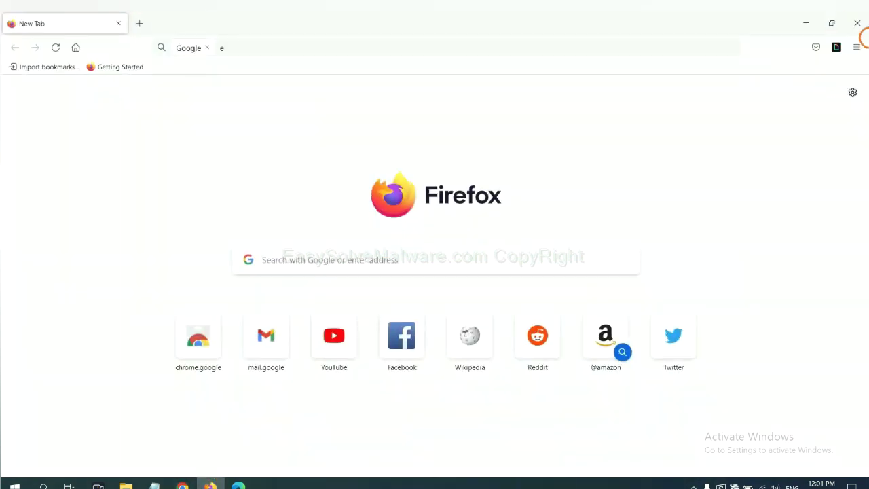
{"action": "left_click", "coordinate": [857, 46]}
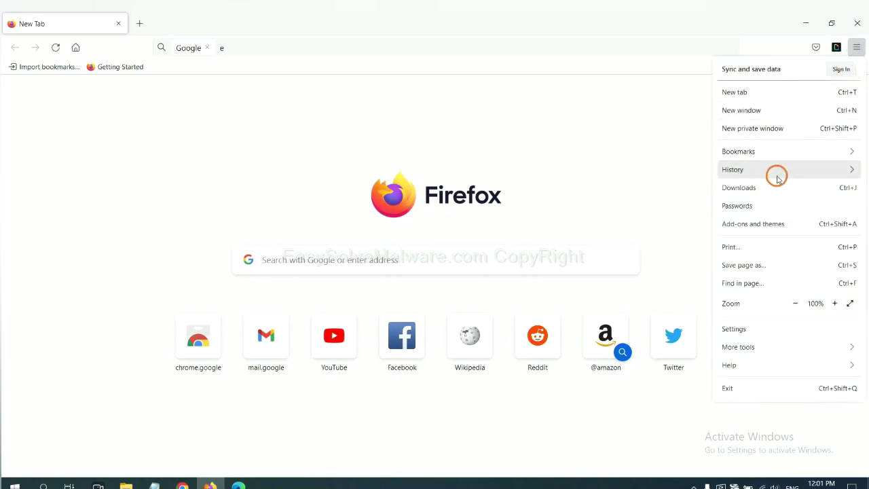
{"action": "left_click", "coordinate": [760, 230]}
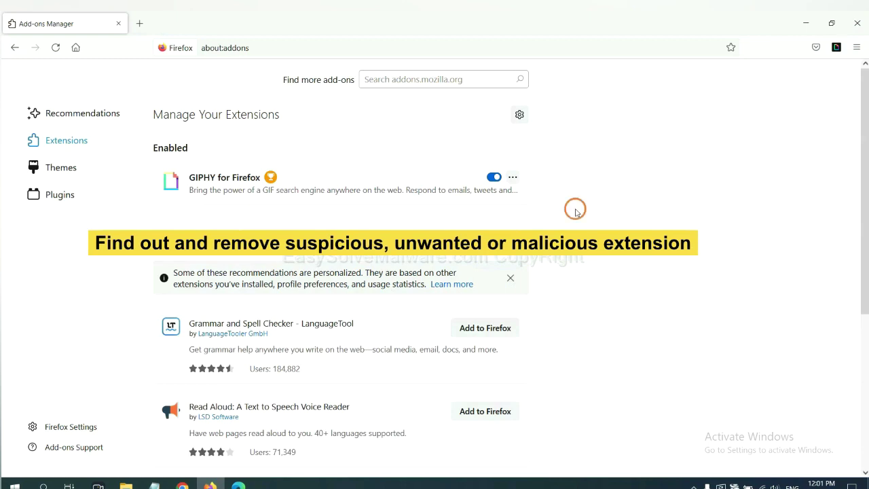
{"action": "left_click", "coordinate": [513, 178]}
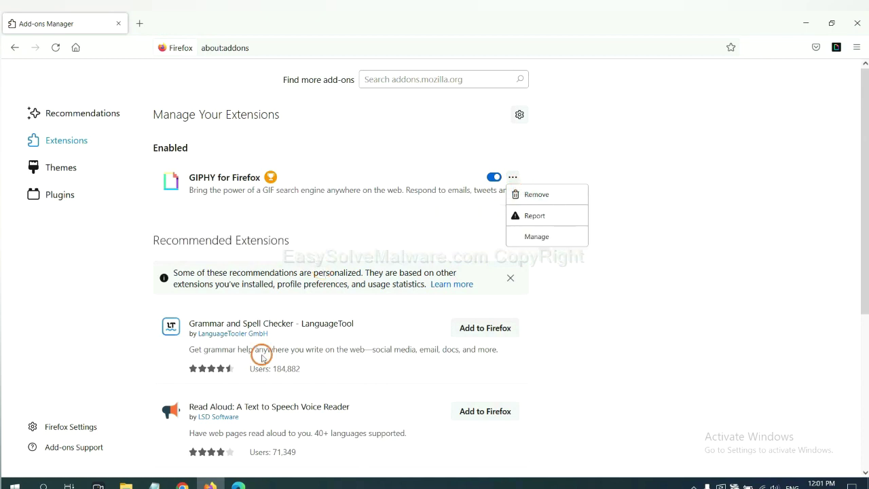
{"action": "left_click", "coordinate": [238, 485]}
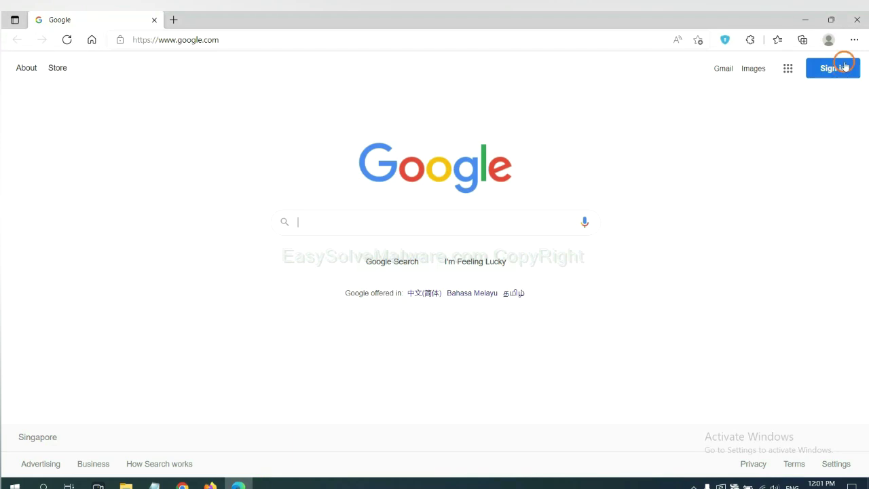
Step: Remove the ArcVpn Free Fast VPN Proxy extension from Edge's Manage extensions page and confirm
{"action": "left_click", "coordinate": [853, 41]}
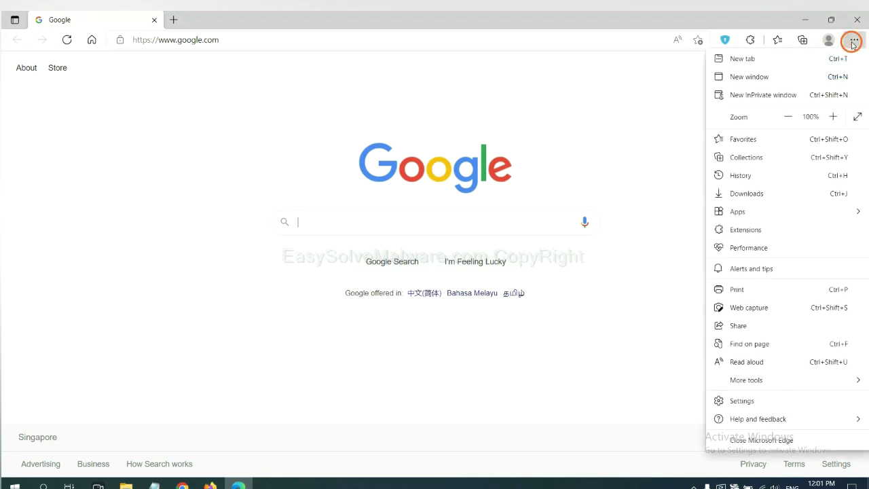
{"action": "right_click", "coordinate": [749, 229]}
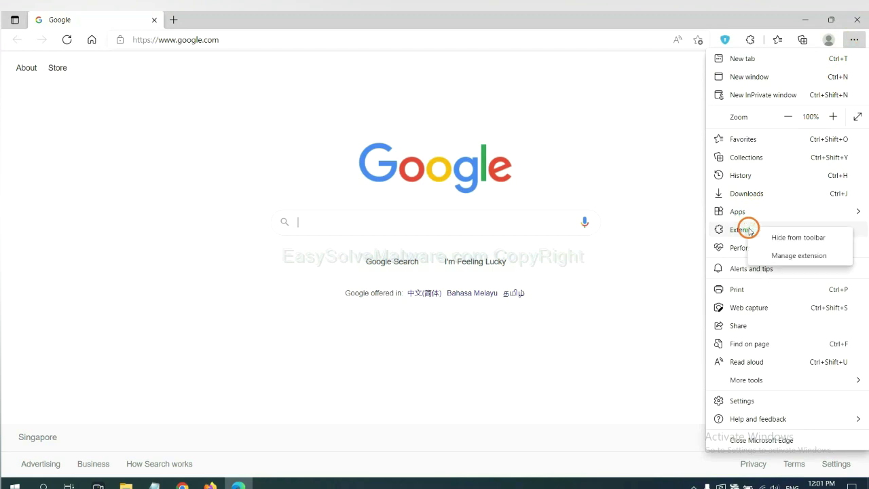
{"action": "left_click", "coordinate": [782, 256]}
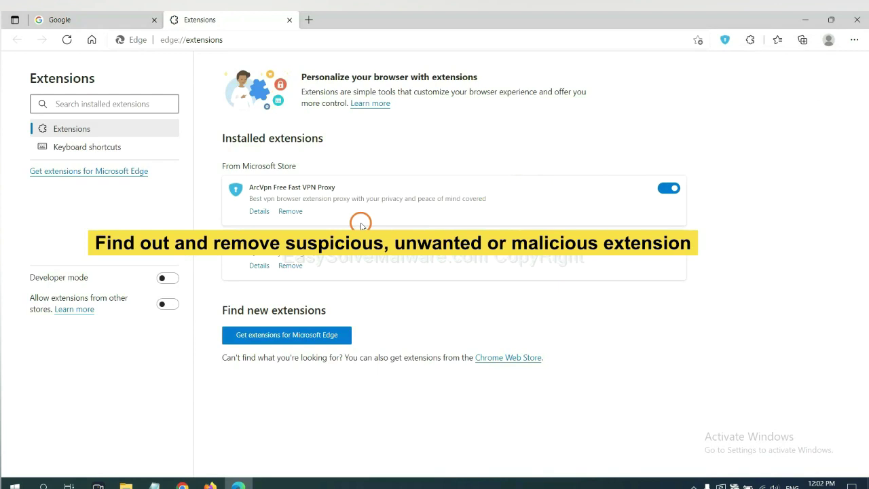
{"action": "left_click", "coordinate": [290, 211]}
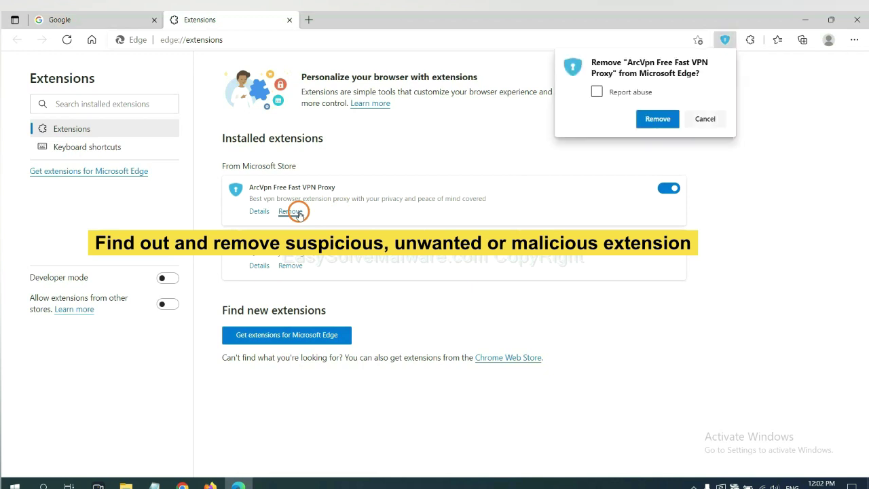
{"action": "left_click", "coordinate": [658, 119]}
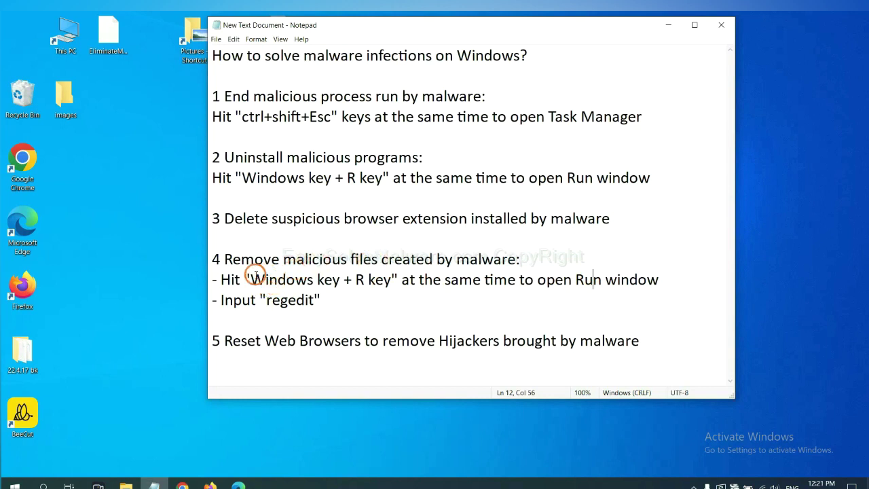
Step: Launch Registry Editor by running the regedit command from the guide in the Run box
{"action": "left_click_drag", "start_coordinate": [222, 279], "coordinate": [494, 292]}
{"action": "left_click", "coordinate": [505, 285]}
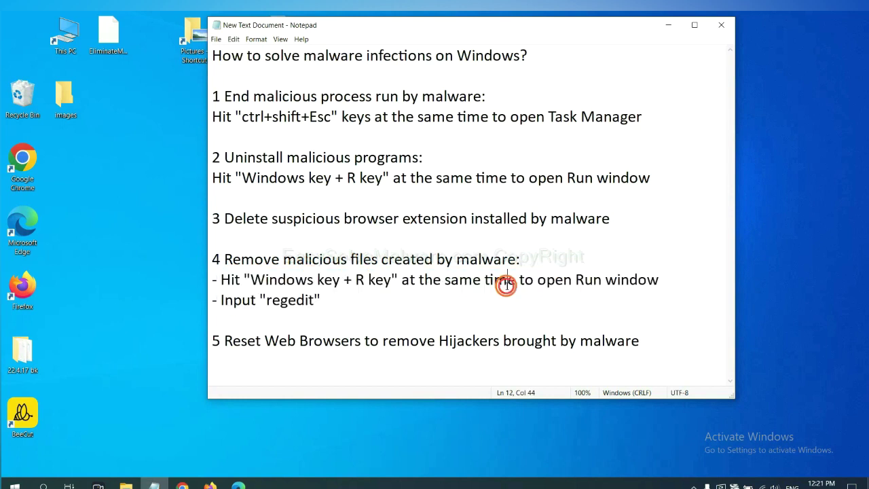
{"action": "key", "text": "super+r"}
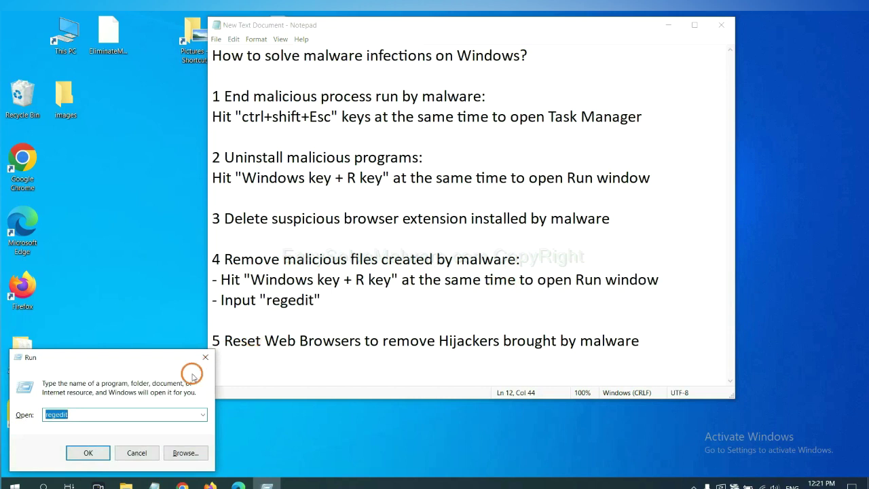
{"action": "left_click_drag", "start_coordinate": [159, 353], "coordinate": [693, 190]}
{"action": "left_click", "coordinate": [612, 248]}
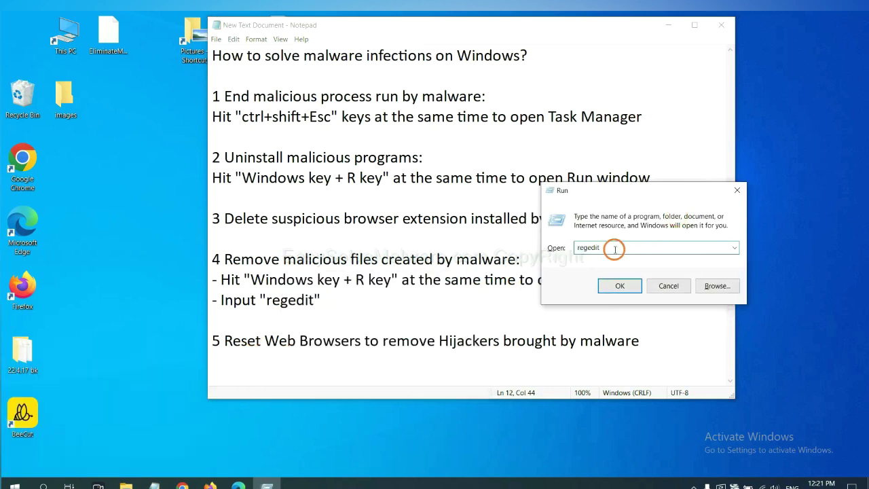
{"action": "left_click", "coordinate": [616, 286]}
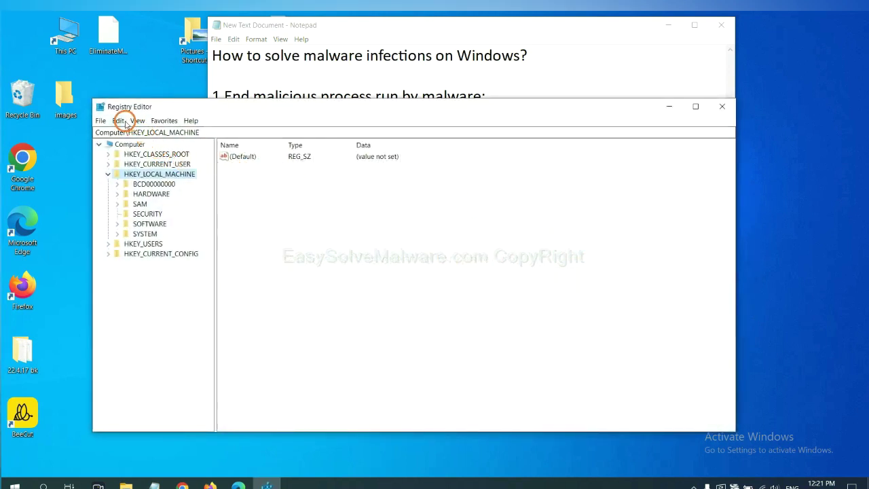
Step: Search the registry for 'be' and bring up actions for the found FEATURE_BROWSER_EMULATION key
{"action": "left_click", "coordinate": [121, 121]}
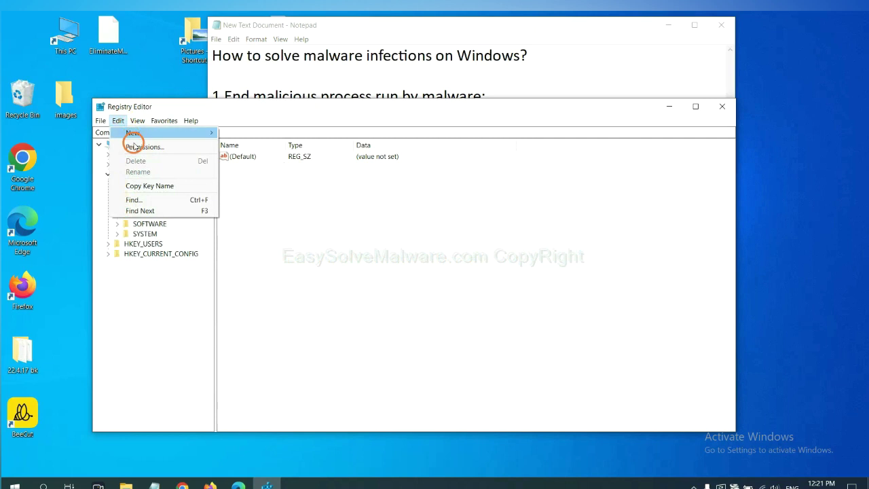
{"action": "left_click", "coordinate": [154, 200]}
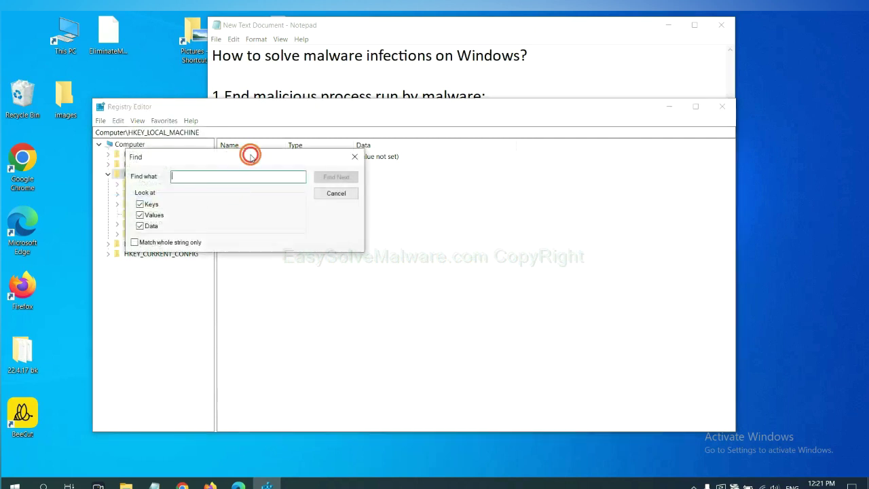
{"action": "left_click_drag", "start_coordinate": [250, 156], "coordinate": [334, 177]}
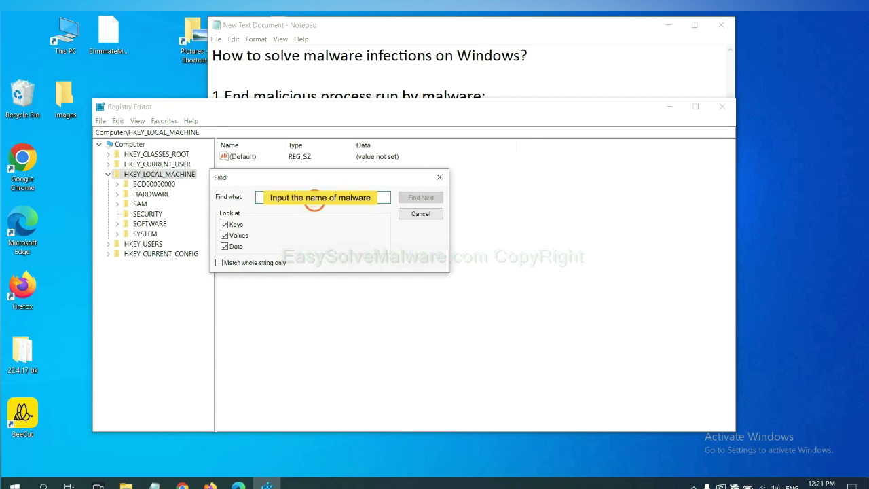
{"action": "type", "text": "be"}
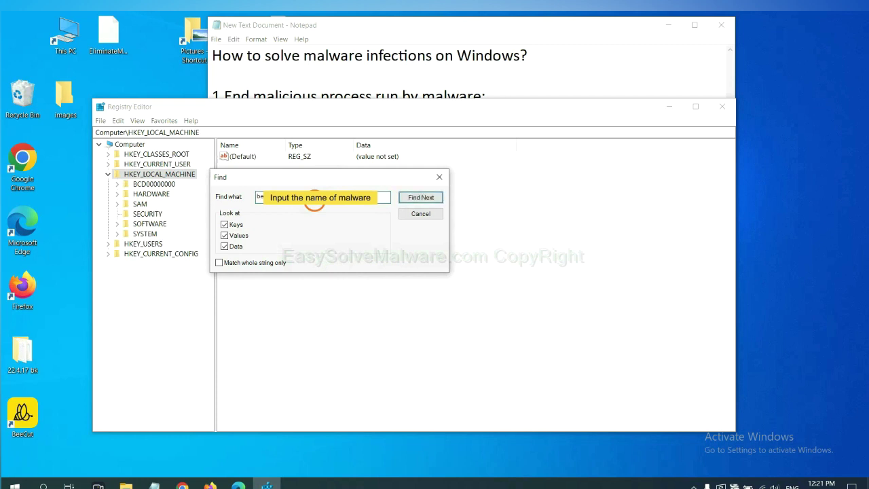
{"action": "left_click", "coordinate": [420, 197]}
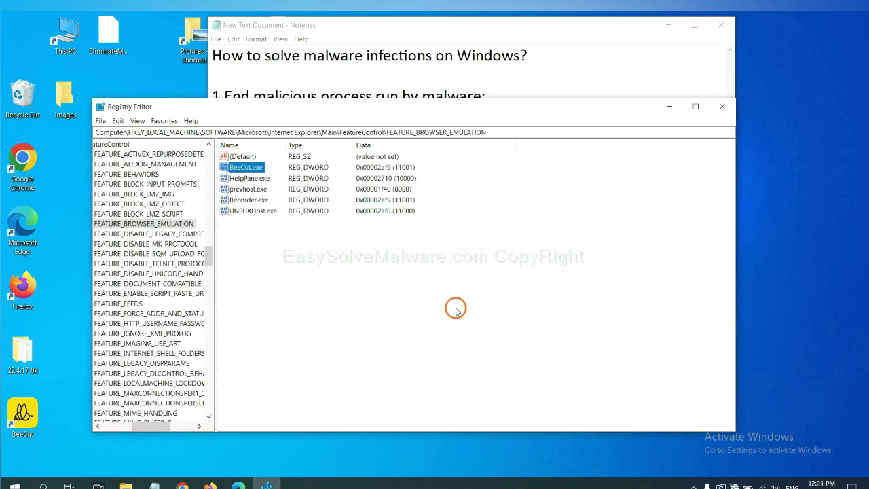
{"action": "mouse_move", "coordinate": [144, 426]}
{"action": "left_mouse_down"}
{"action": "mouse_move", "coordinate": [116, 426]}
{"action": "mouse_move", "coordinate": [148, 421]}
{"action": "left_mouse_up"}
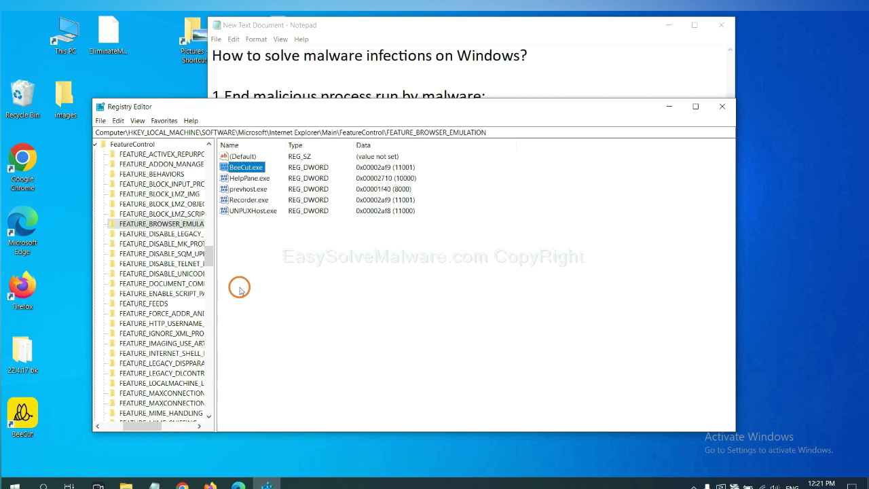
{"action": "right_click", "coordinate": [178, 224]}
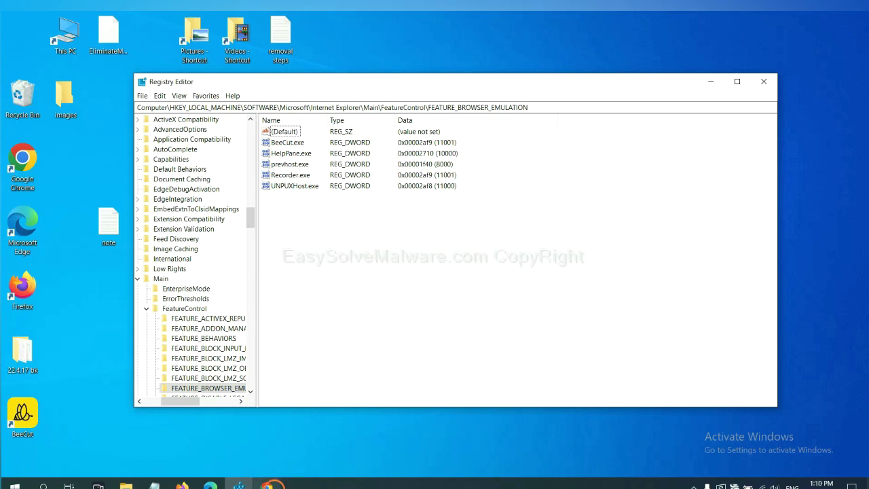
Step: Return to Chrome and scroll the easysolvemalware.com guide to its Windows Quick Menu
{"action": "left_click", "coordinate": [267, 484]}
{"action": "scroll", "coordinate": [630, 307], "scroll_direction": "down", "scroll_amount": 1}
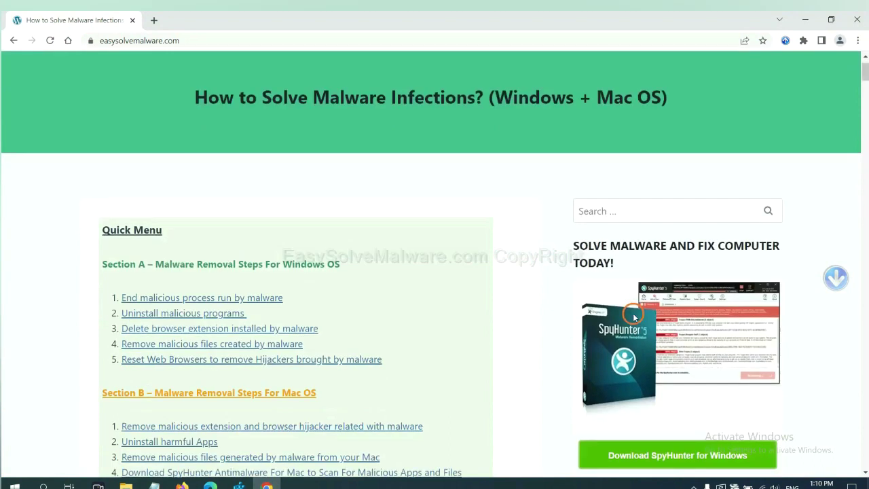
{"action": "scroll", "coordinate": [627, 330], "scroll_direction": "up", "scroll_amount": 1}
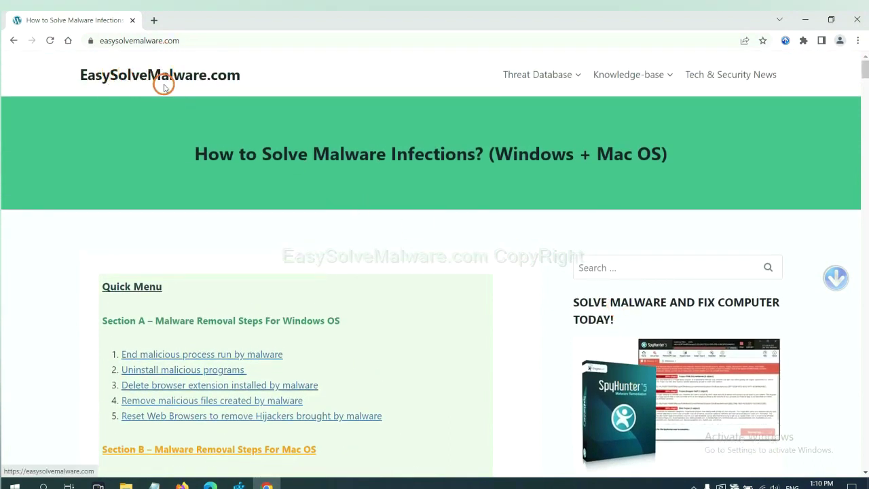
{"action": "scroll", "coordinate": [723, 346], "scroll_direction": "down", "scroll_amount": 1}
{"action": "scroll", "coordinate": [724, 348], "scroll_direction": "down", "scroll_amount": 1}
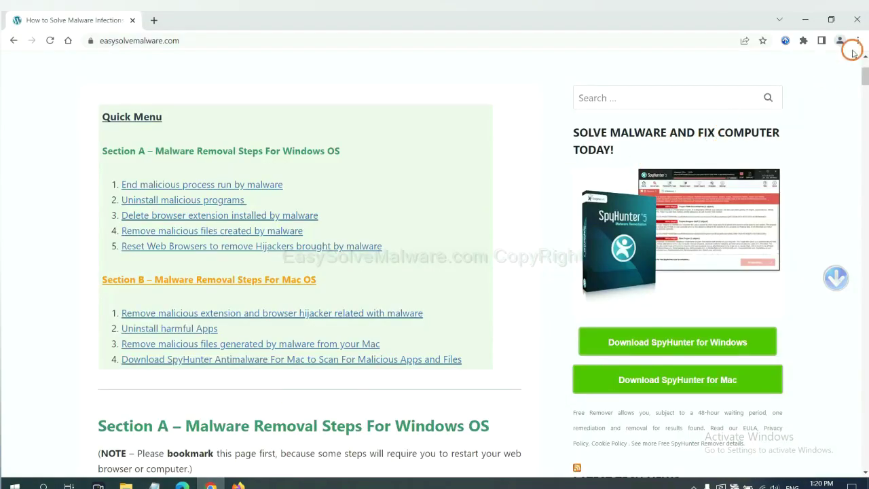
Step: Search Chrome settings for 'reset' and request restoring settings to their original defaults
{"action": "left_click", "coordinate": [859, 41]}
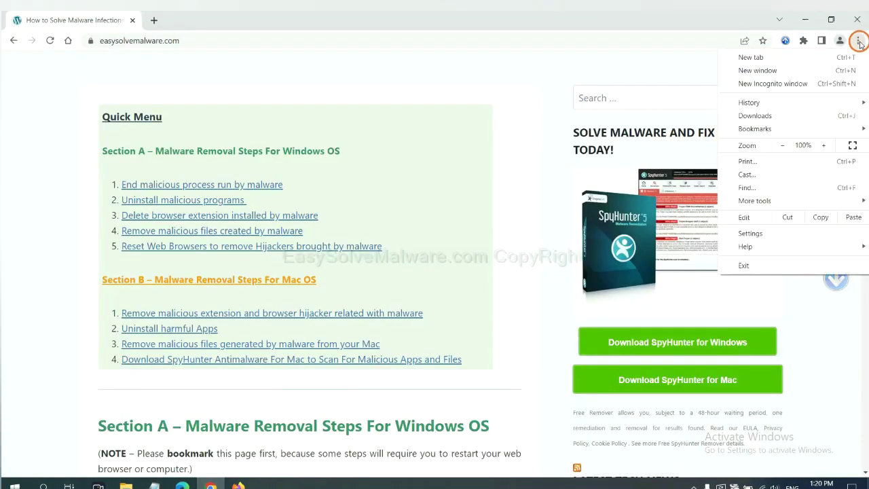
{"action": "left_click", "coordinate": [763, 229]}
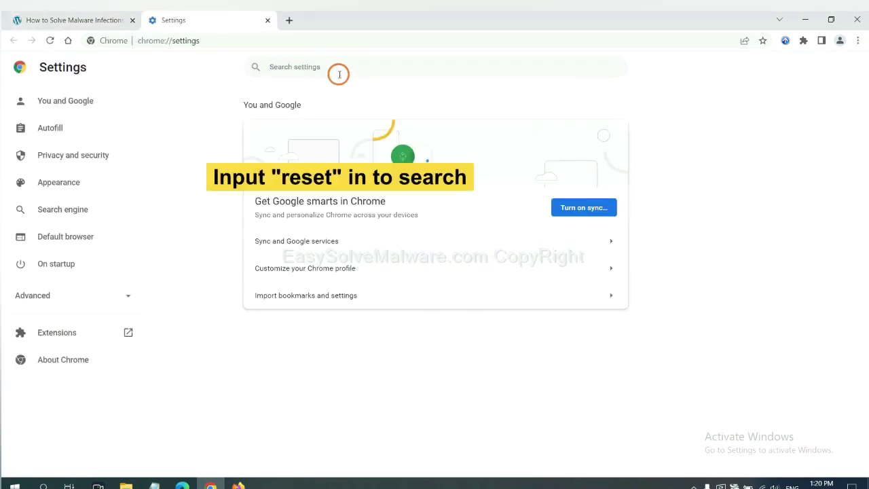
{"action": "left_click", "coordinate": [339, 74]}
{"action": "type", "text": "reset"}
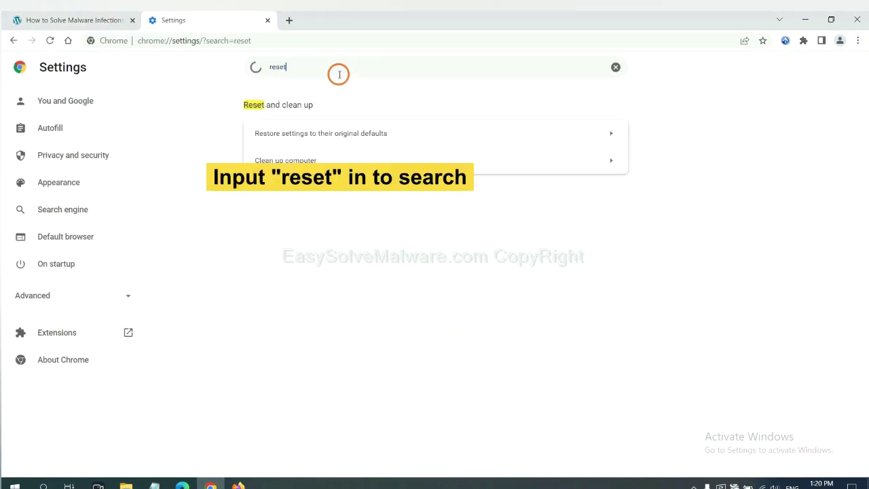
{"action": "left_click", "coordinate": [374, 131]}
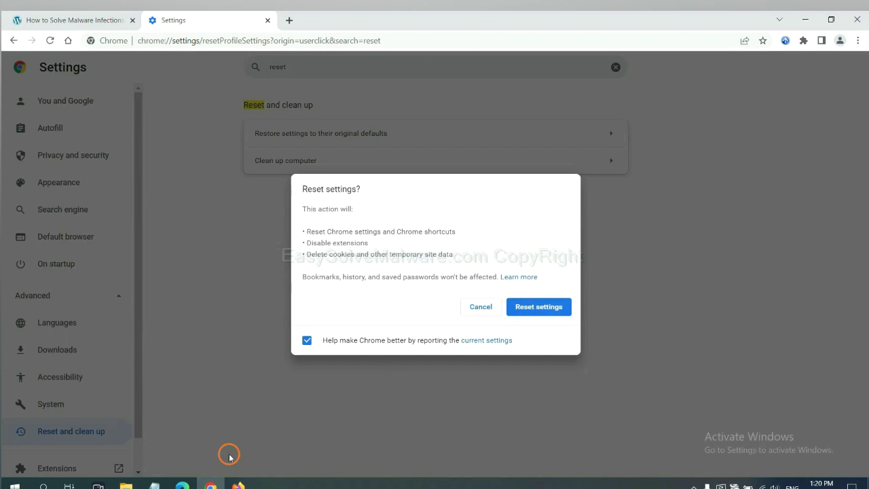
{"action": "left_click", "coordinate": [242, 484]}
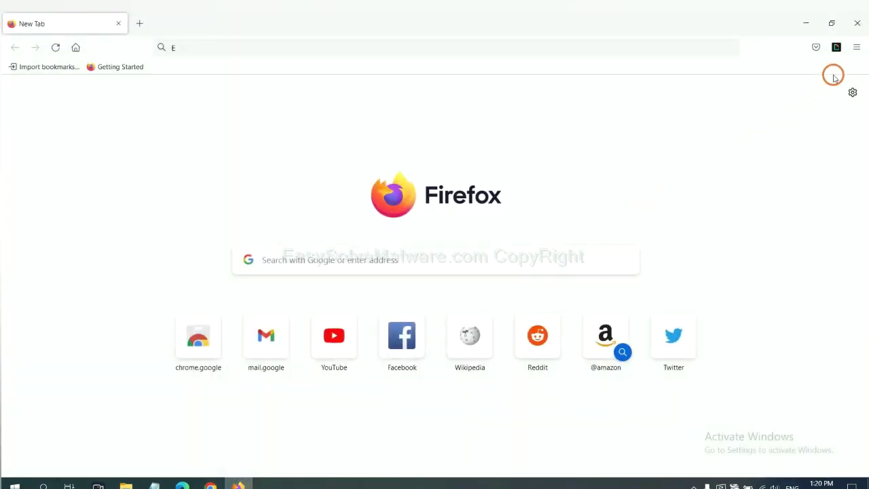
Step: Request Refresh Firefox from Firefox's Troubleshooting Information page
{"action": "left_click", "coordinate": [856, 49]}
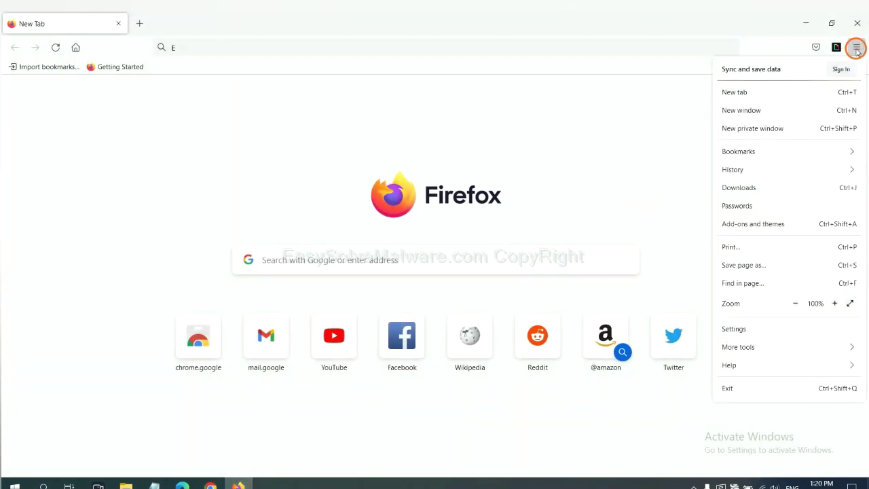
{"action": "left_click", "coordinate": [749, 365]}
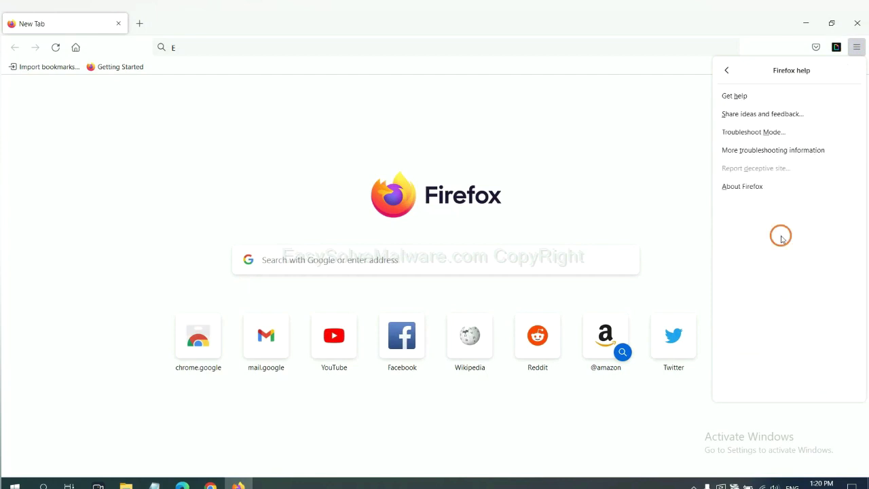
{"action": "left_click", "coordinate": [764, 152]}
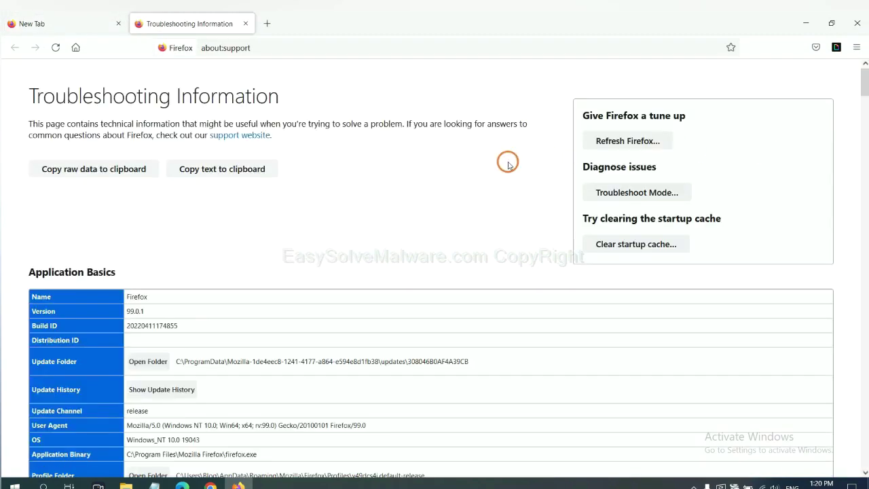
{"action": "left_click", "coordinate": [611, 145]}
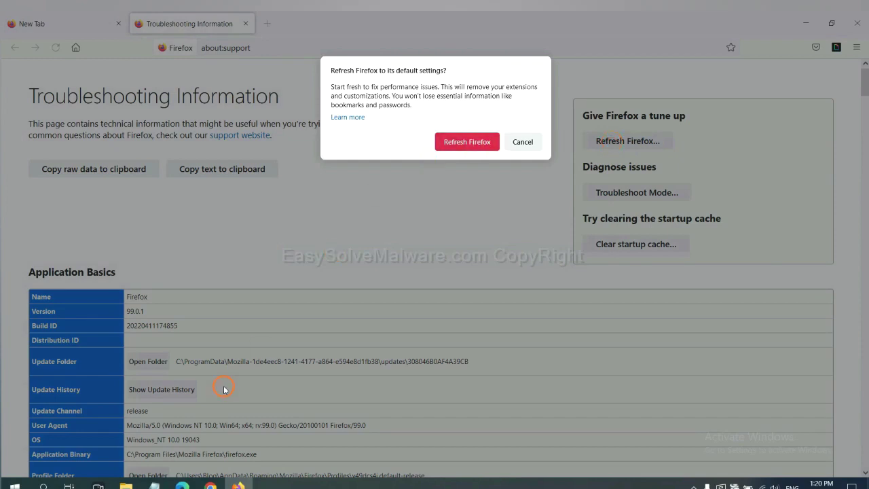
{"action": "left_click", "coordinate": [182, 485]}
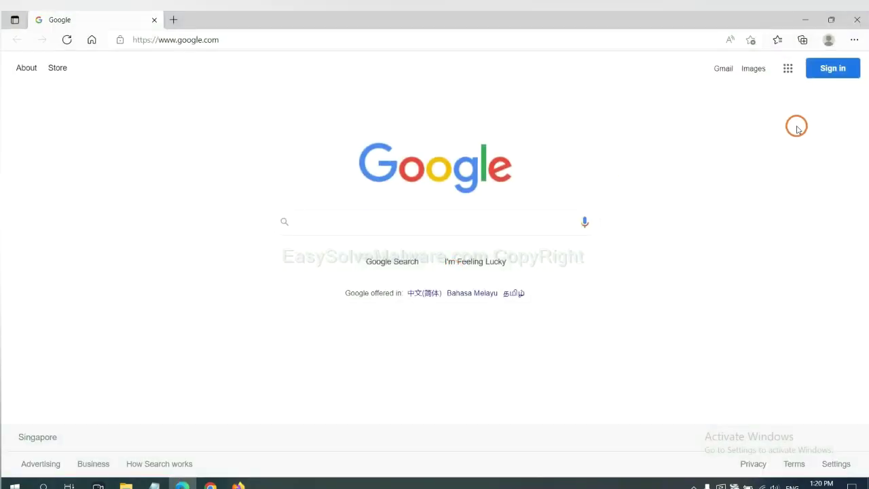
Step: Search Edge settings for 'reset' and request restoring settings to their default values
{"action": "left_click", "coordinate": [854, 42]}
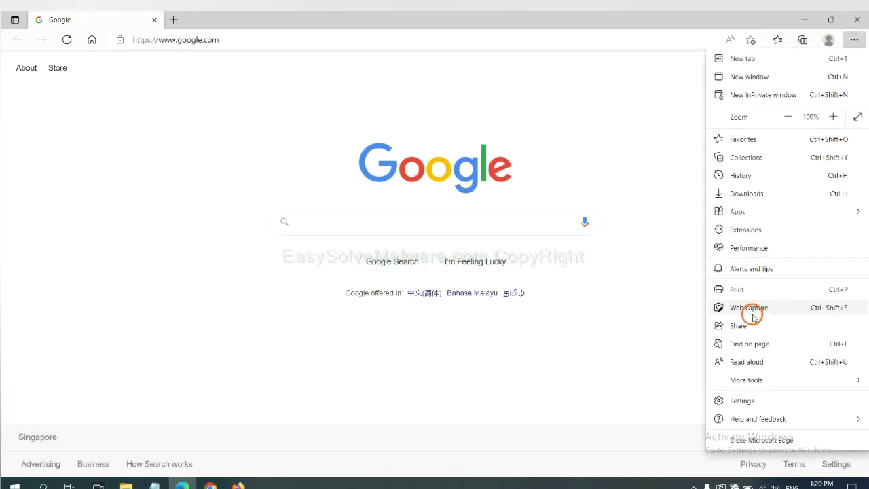
{"action": "left_click", "coordinate": [752, 402]}
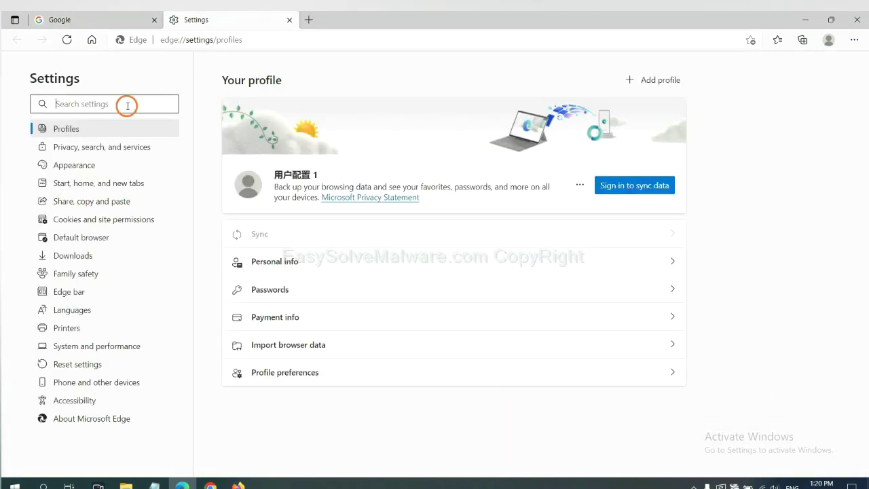
{"action": "type", "text": "re"}
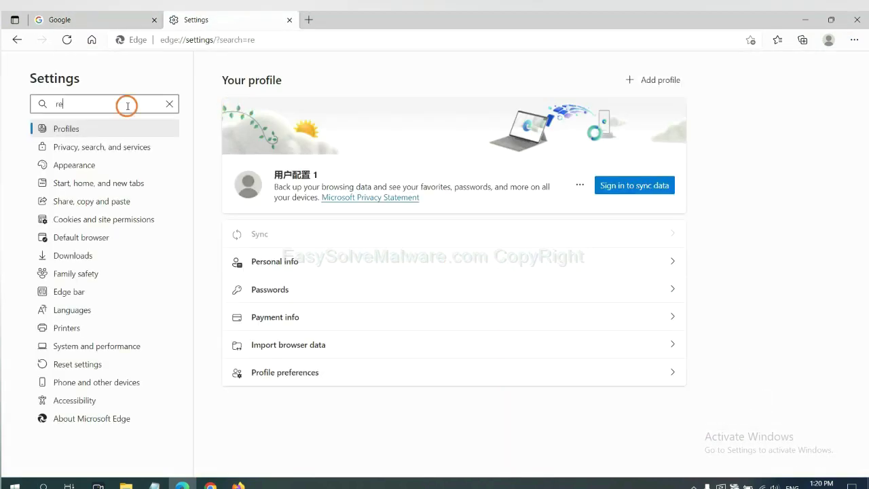
{"action": "type", "text": "set"}
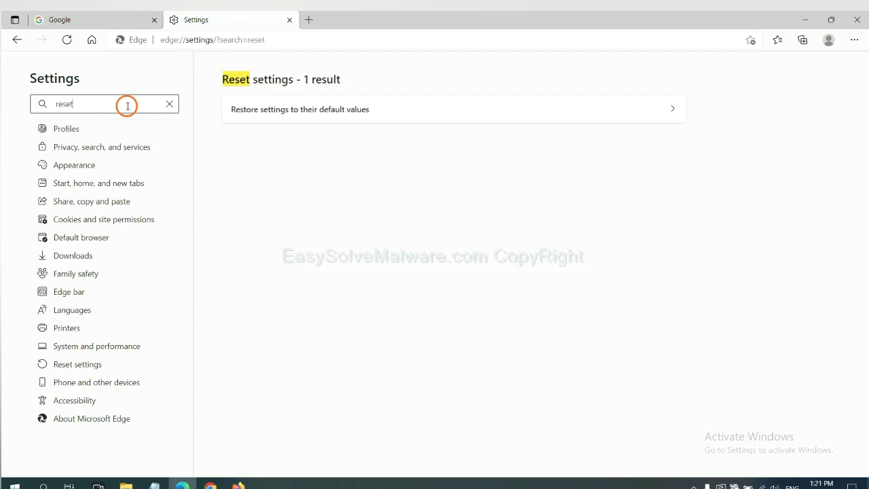
{"action": "left_click", "coordinate": [306, 108]}
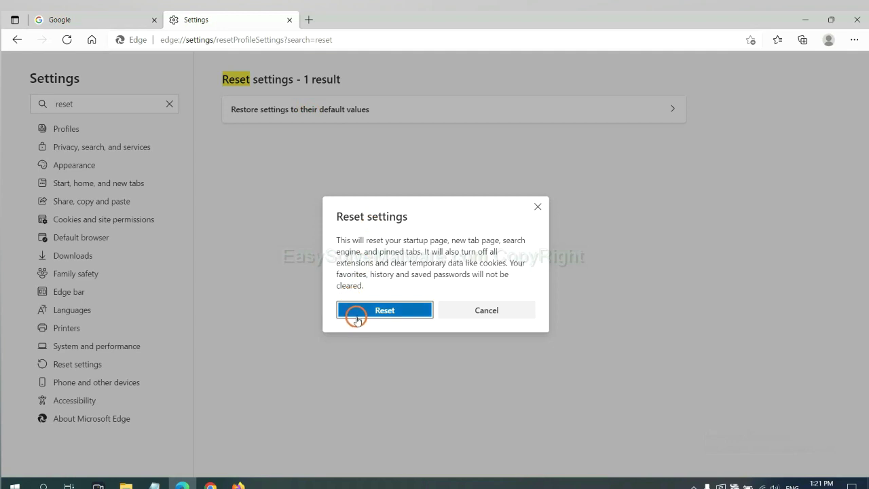